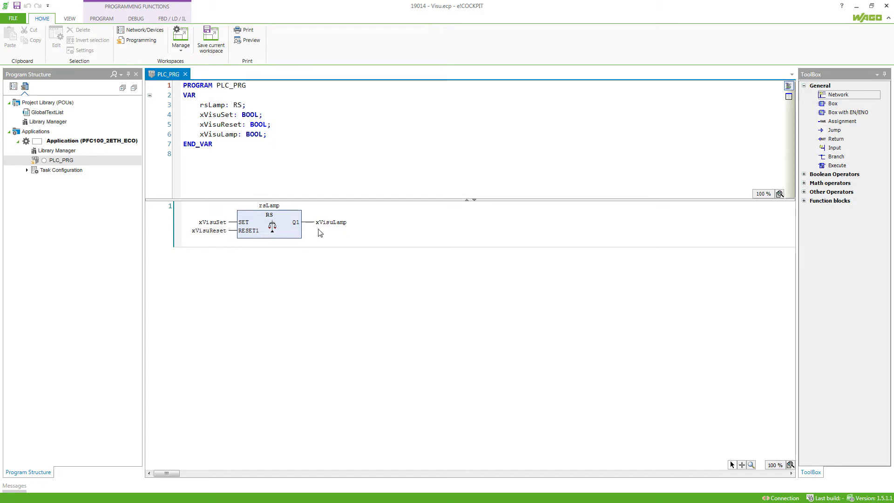
- Select the Application (PFC100_2ETH_ECO) node in Program Structure
left_click(115, 141)
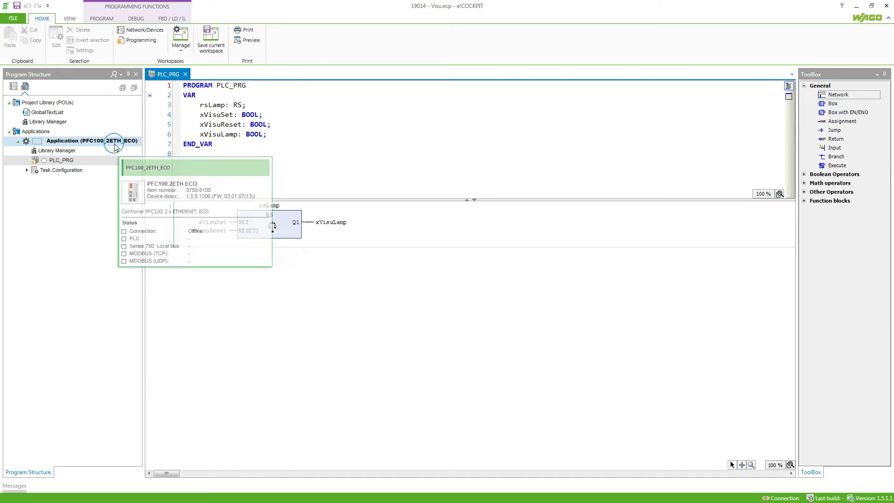
- Add a visualization with the default name 'Visualization' to the PFC100 application
right_click(115, 145)
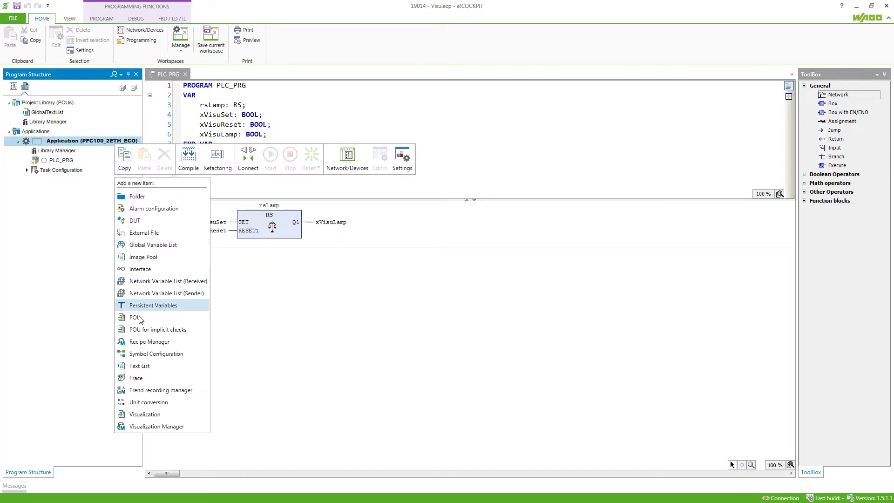
left_click(169, 415)
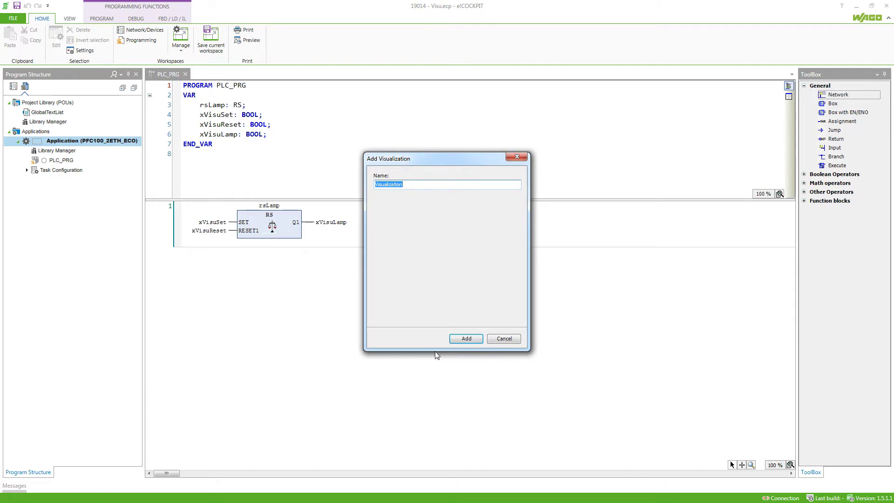
left_click(466, 338)
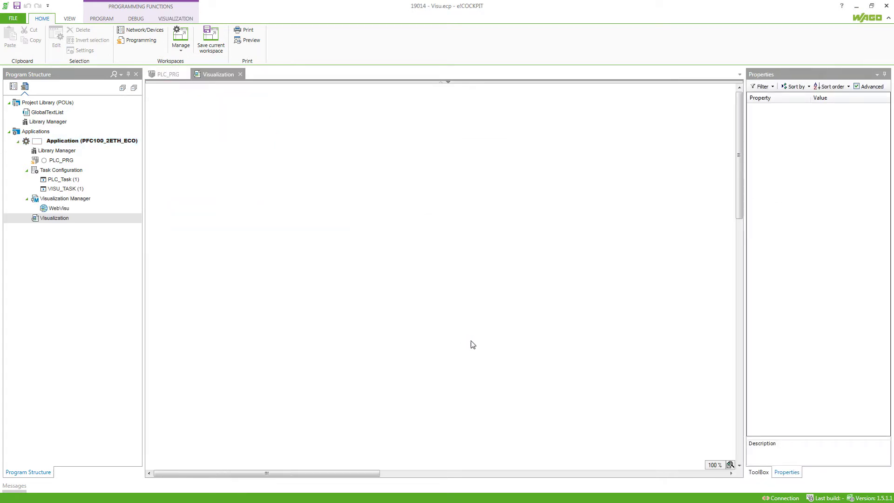
- Place two Buttons from the ToolBox's Common controls on the canvas, one below the other
left_click(759, 473)
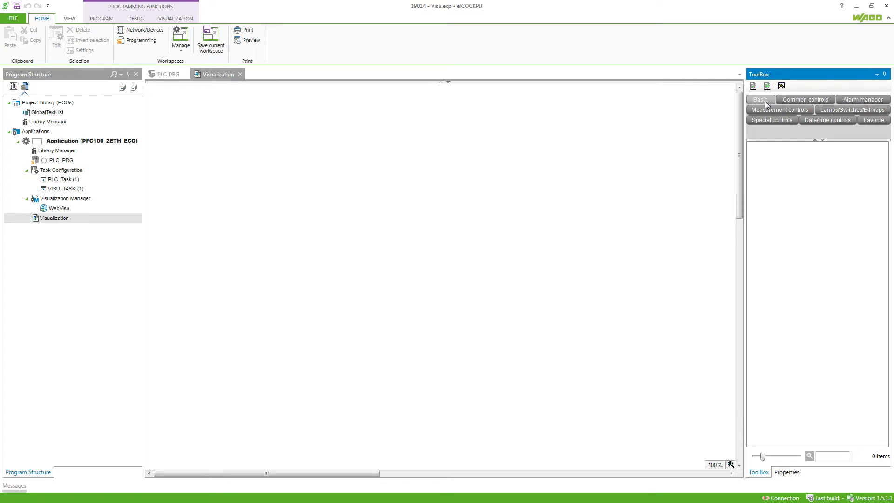
left_click(788, 101)
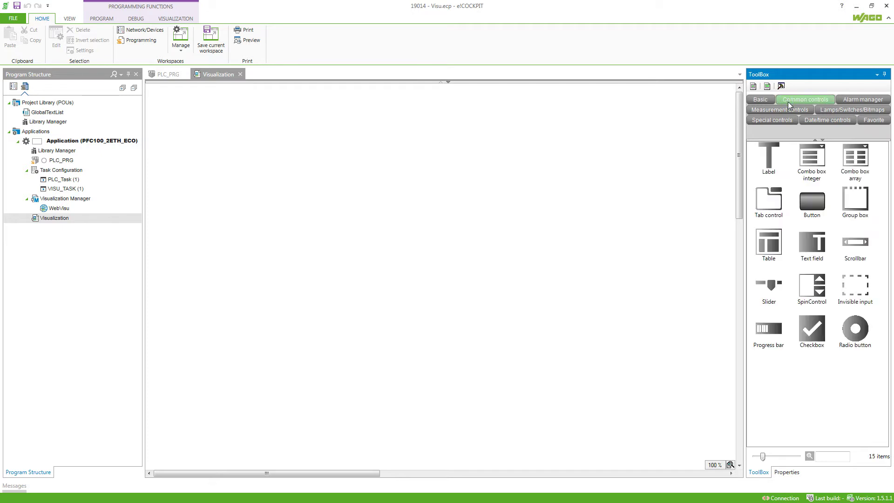
left_click_drag(814, 205, 182, 104)
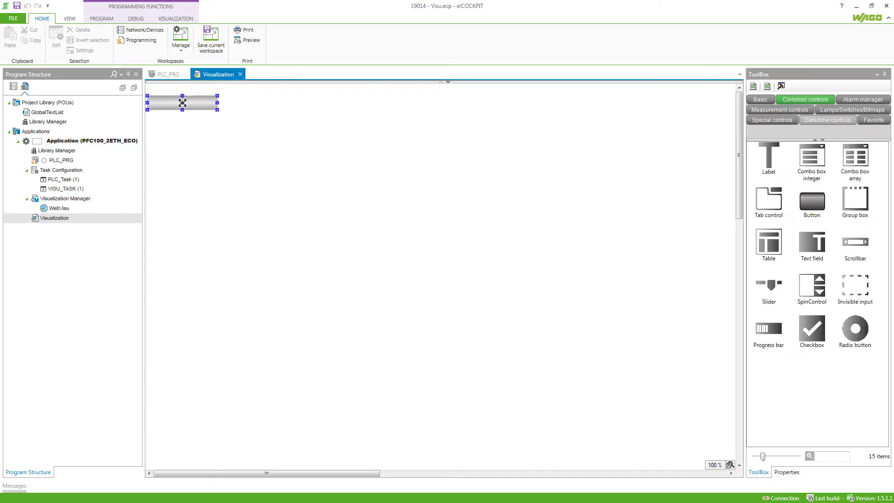
left_click_drag(813, 202, 198, 122)
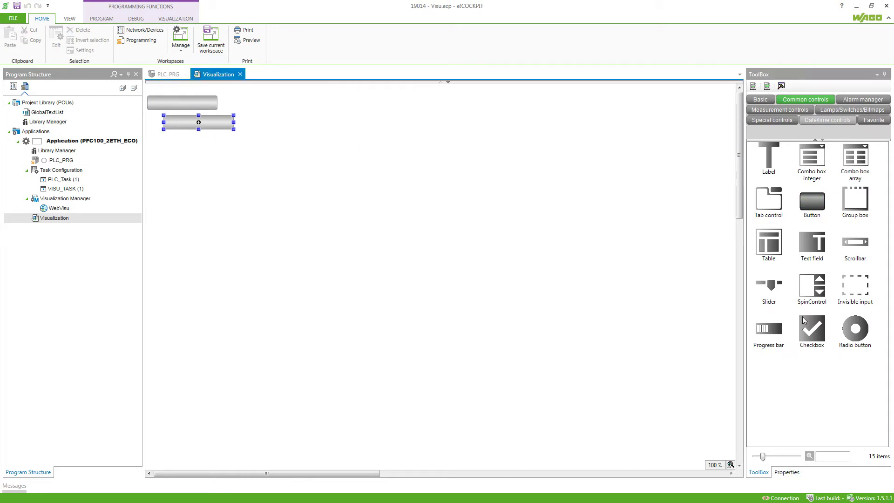
- Add a Lamp to the right of the buttons and align the upper button with the lower one
left_click(830, 112)
left_click_drag(812, 156, 268, 114)
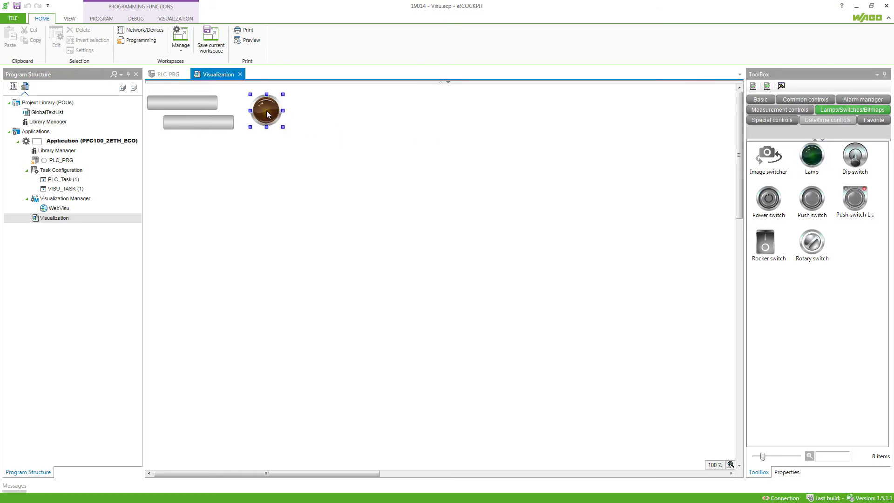
left_click_drag(203, 104, 250, 118)
left_click(206, 105)
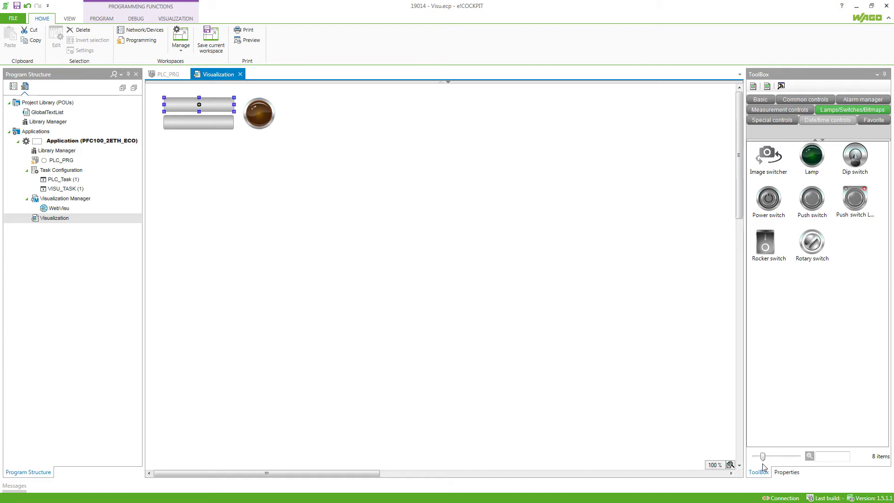
- Set the upper button's Text property to 'On'
left_click(786, 472)
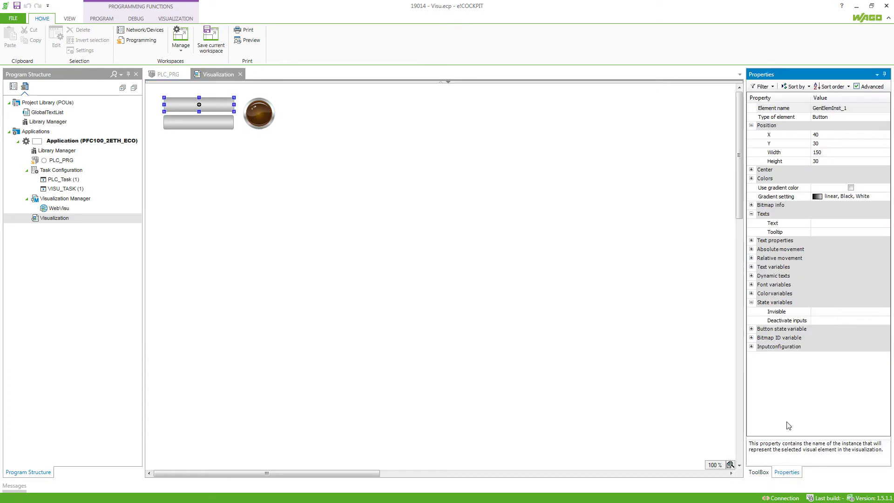
left_click(825, 224)
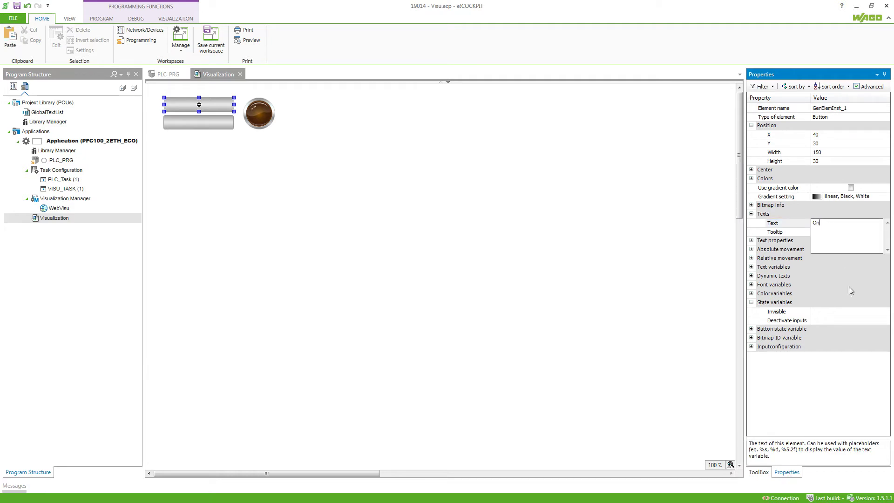
left_click(851, 315)
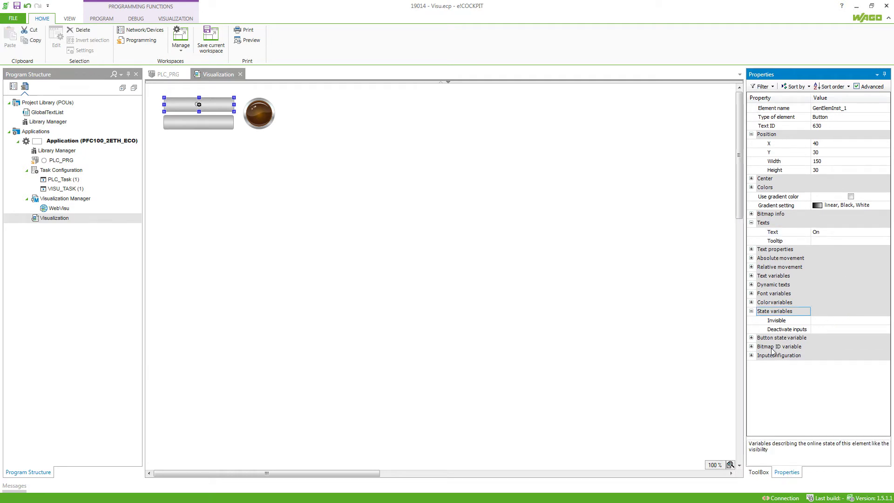
- Assign PLC_PRG.xVisuSet as the upper button's Inputconfiguration Tap variable
left_click(751, 355)
scroll(776, 363, "down", 1)
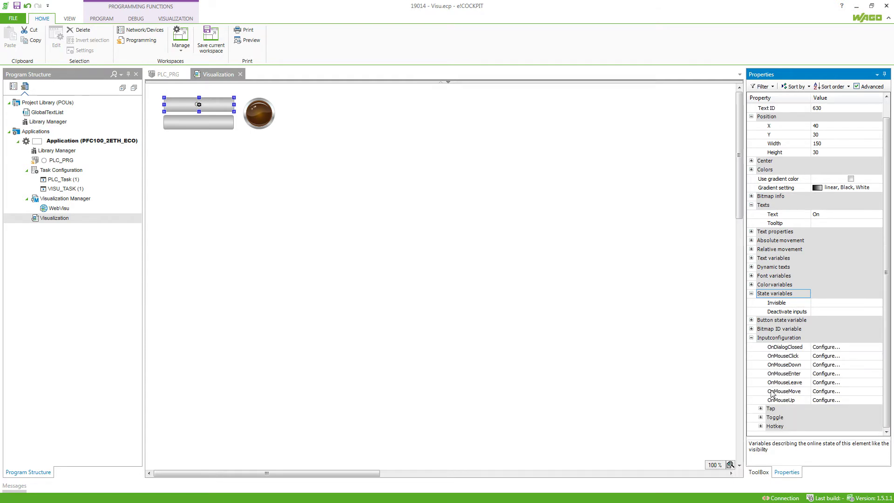
left_click(760, 408)
scroll(772, 410, "down", 1)
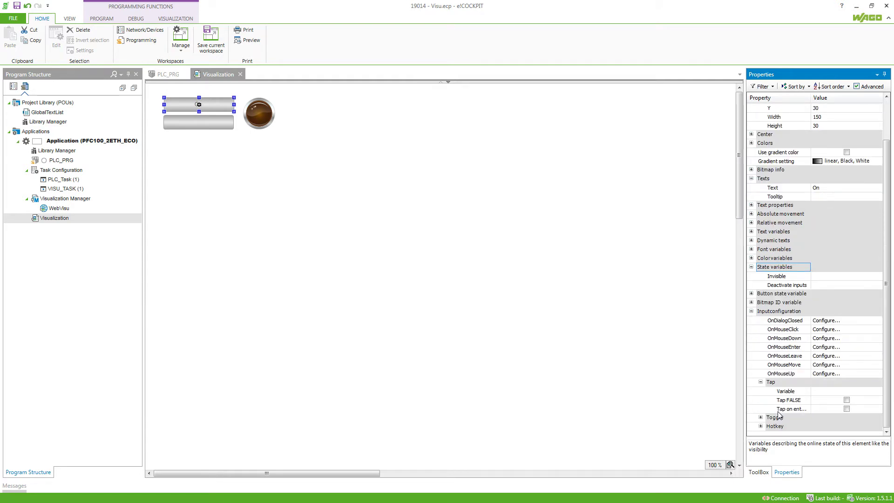
left_click(822, 391)
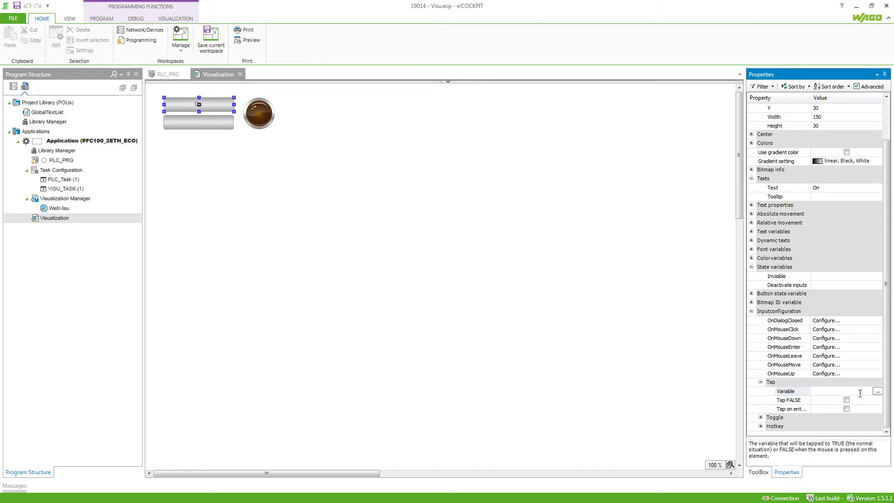
left_click(877, 392)
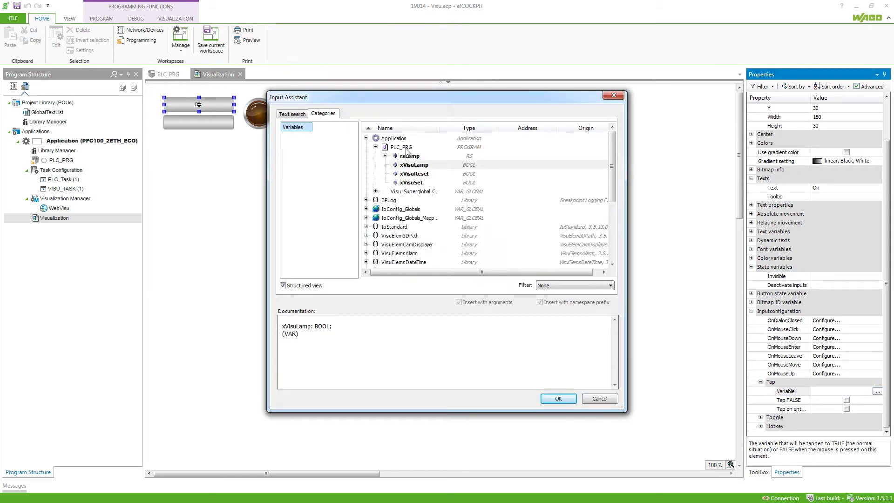
left_click(421, 183)
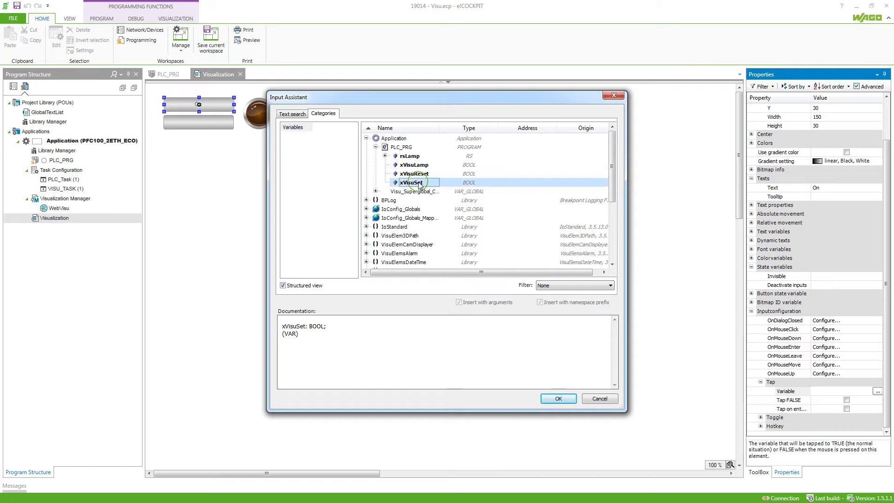
left_click(558, 399)
- Caption the lower button 'Off' and assign xVisuReset as its Tap variable
left_click(214, 123)
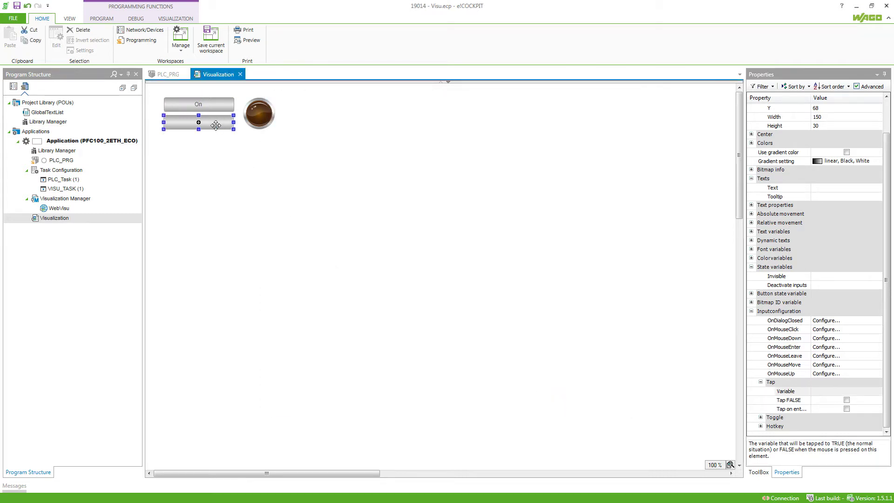
left_click(818, 187)
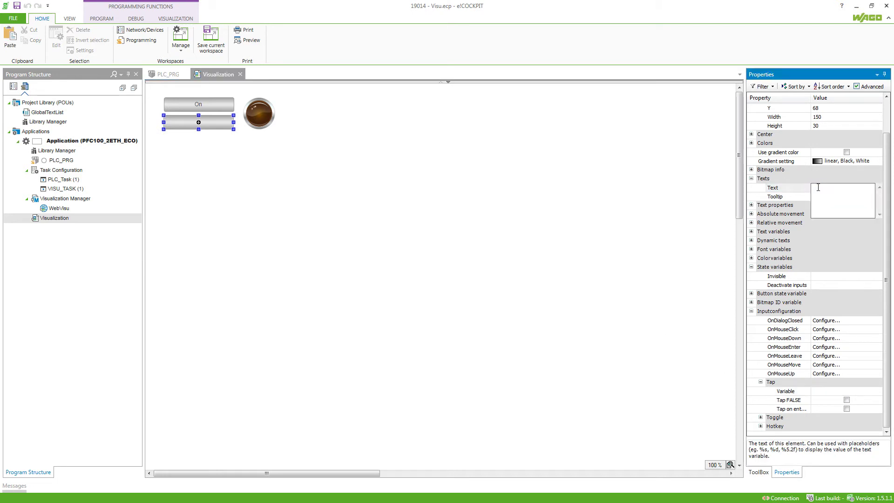
left_click(861, 391)
left_click(877, 391)
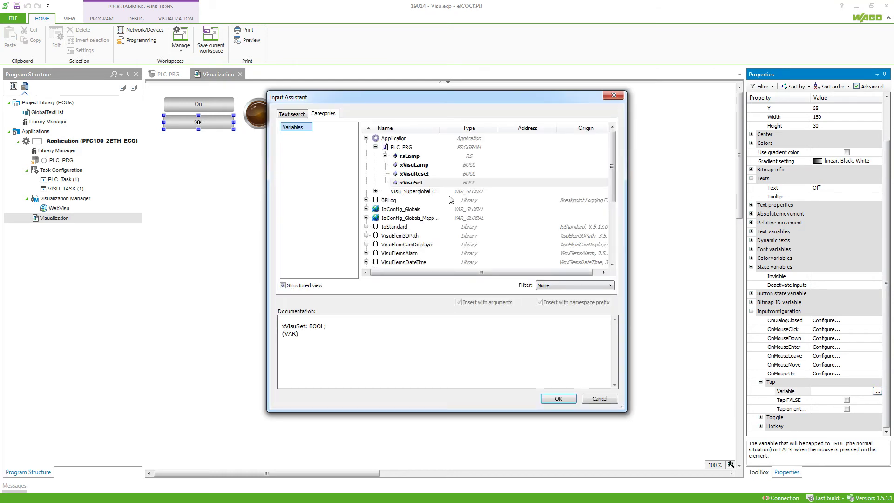
left_click(412, 173)
left_click(551, 398)
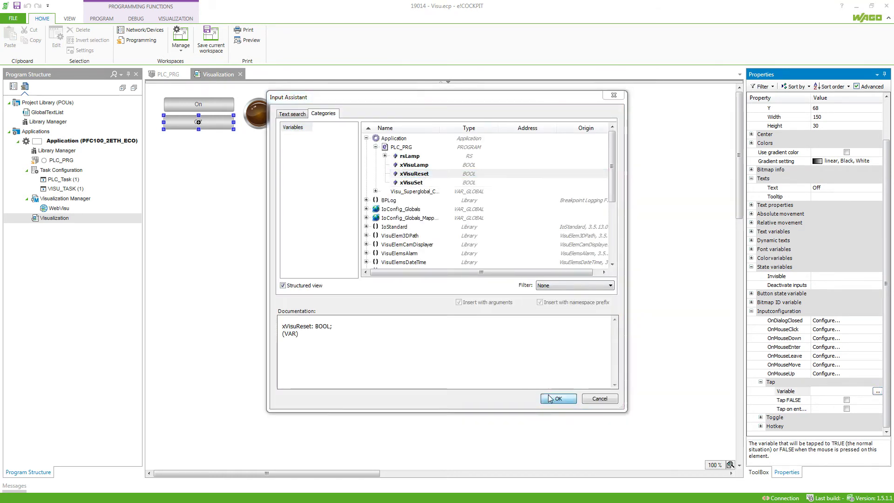
left_click(264, 115)
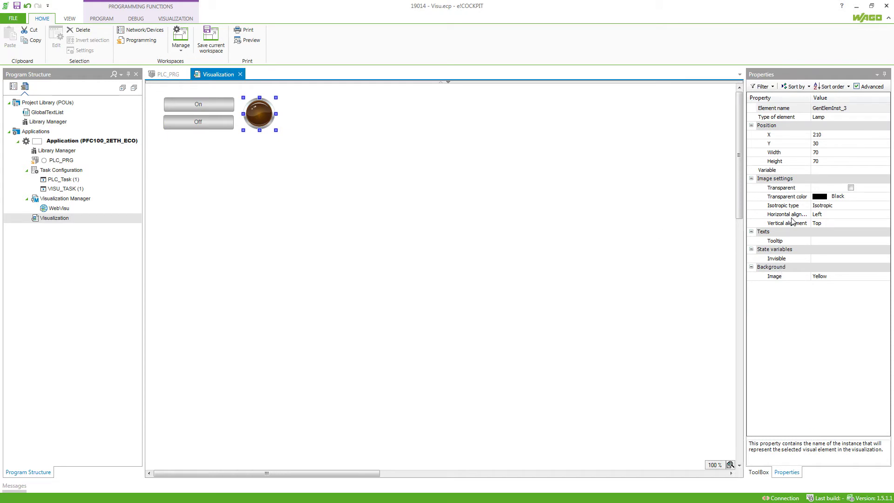
- Bind the lamp's Variable property to PLC_PRG.xVisuLamp via the Input Assistant
left_click(793, 171)
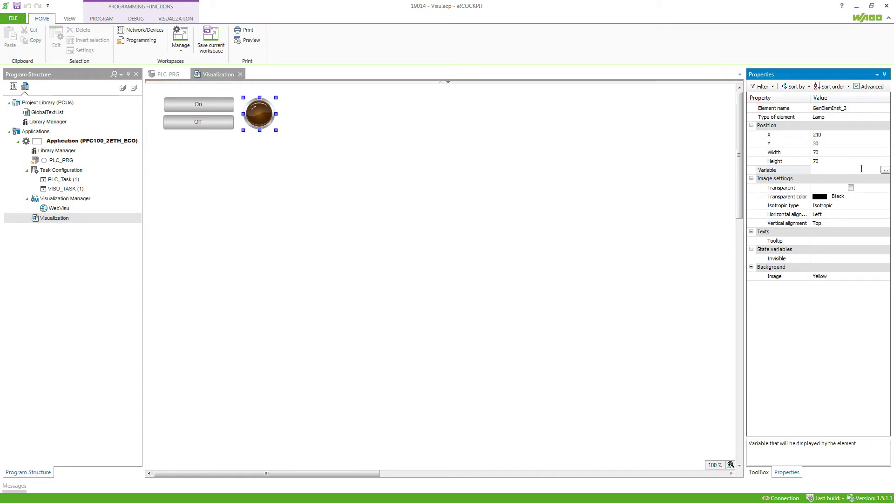
left_click(884, 170)
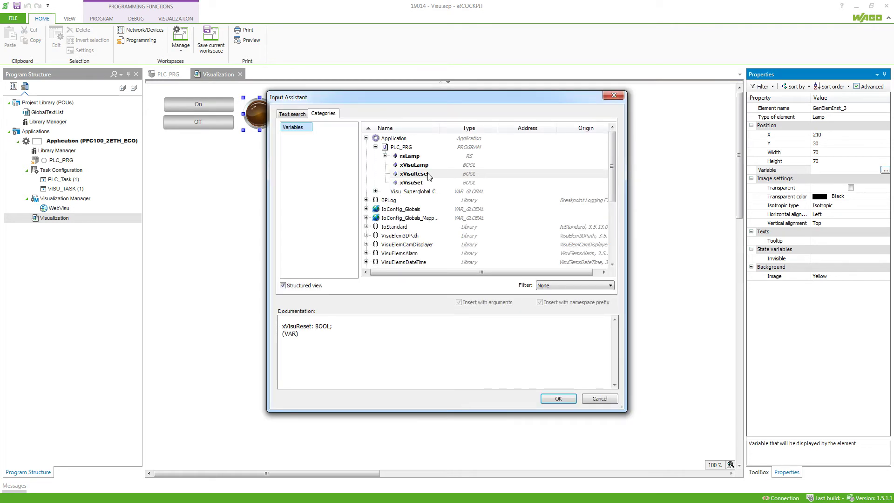
left_click(421, 165)
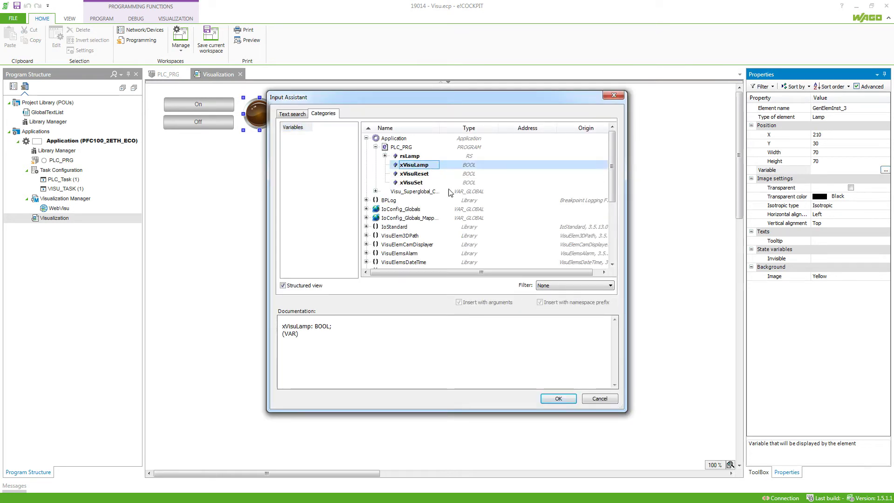
left_click(558, 398)
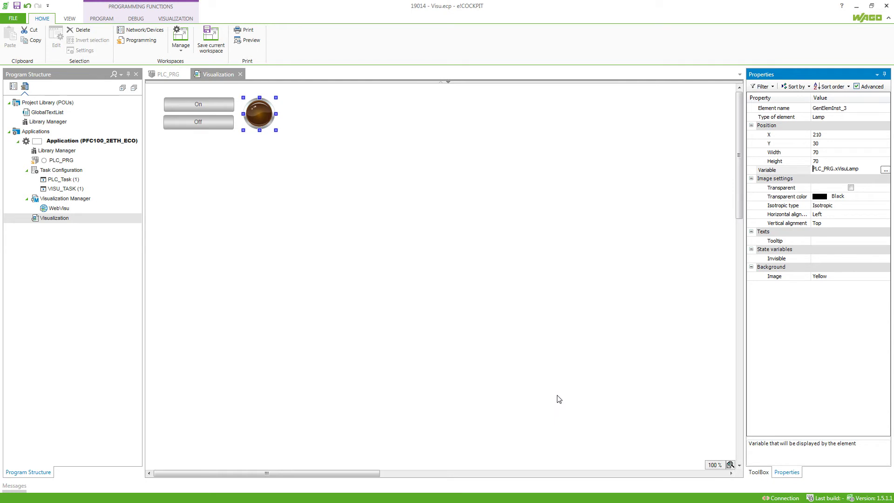
left_click(558, 399)
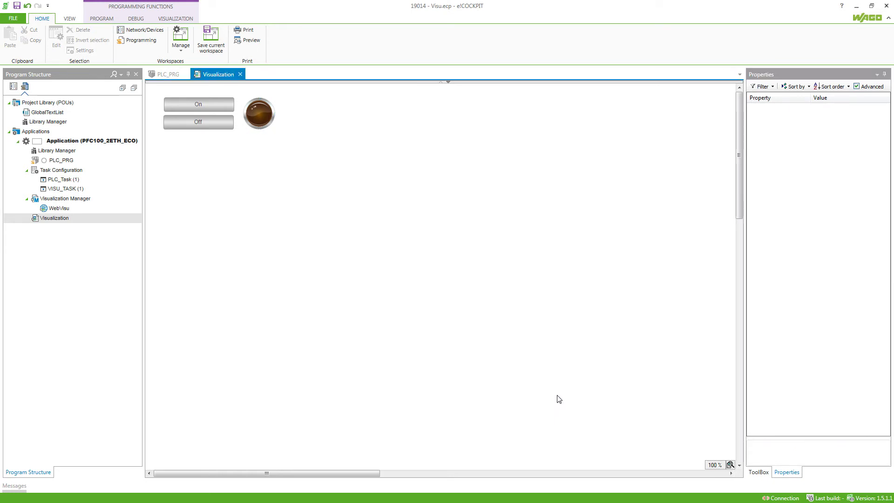
- Connect to the PFC100 controller, creating and downloading the application, then start it
right_click(106, 142)
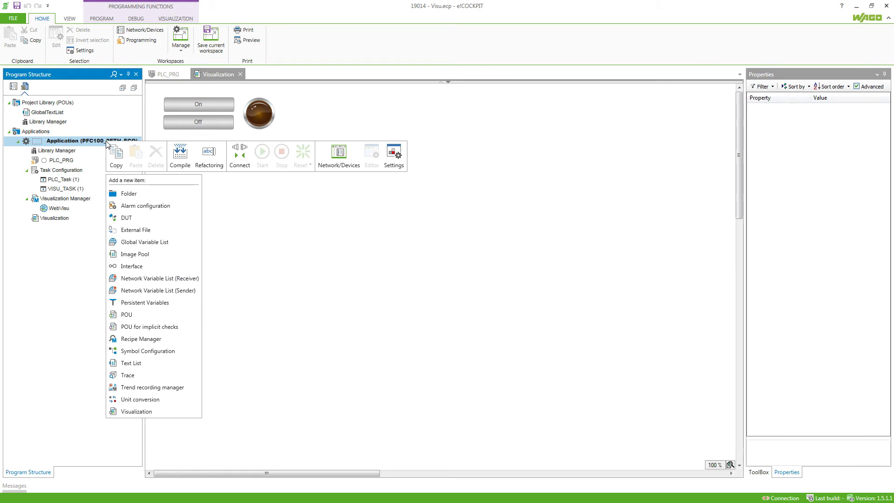
left_click(244, 152)
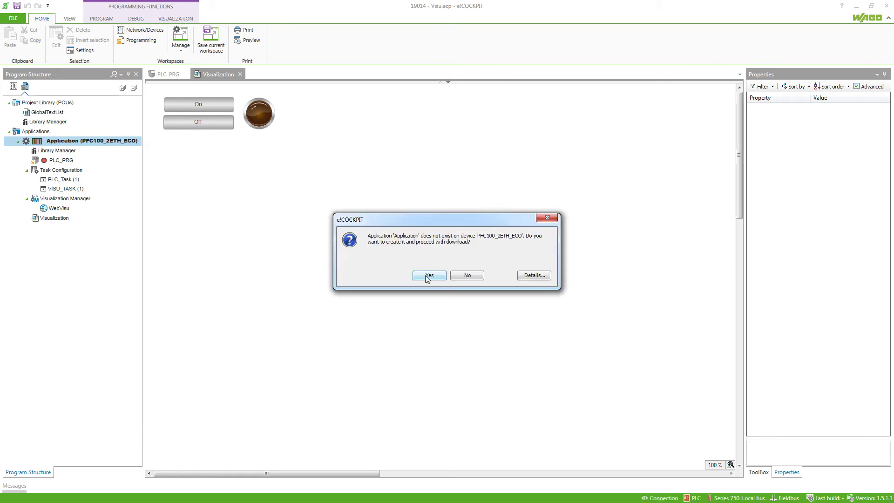
left_click(427, 276)
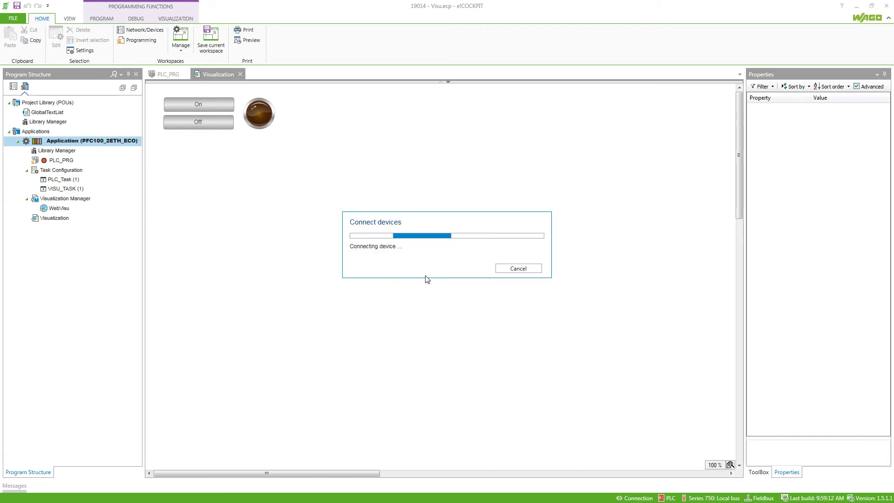
left_click(81, 31)
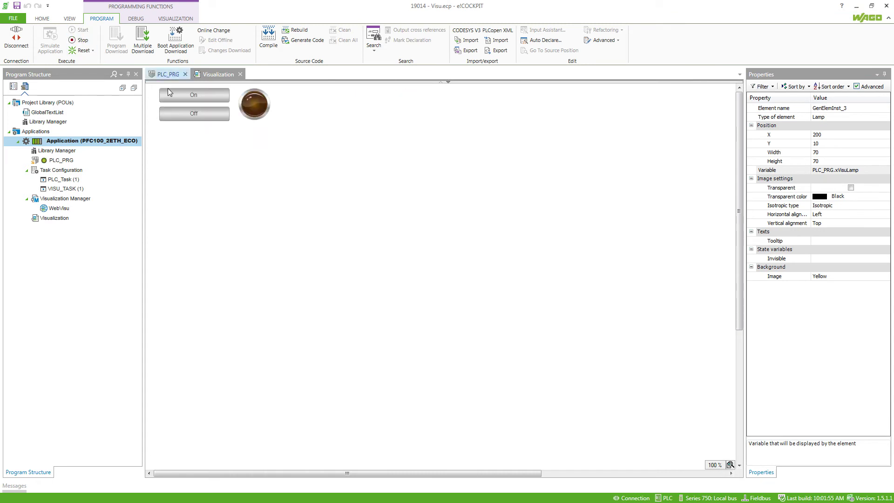
- Test On and Off, dock the visualization beside PLC_PRG, and retest the RS latch, ending with the lamp off
left_click(180, 99)
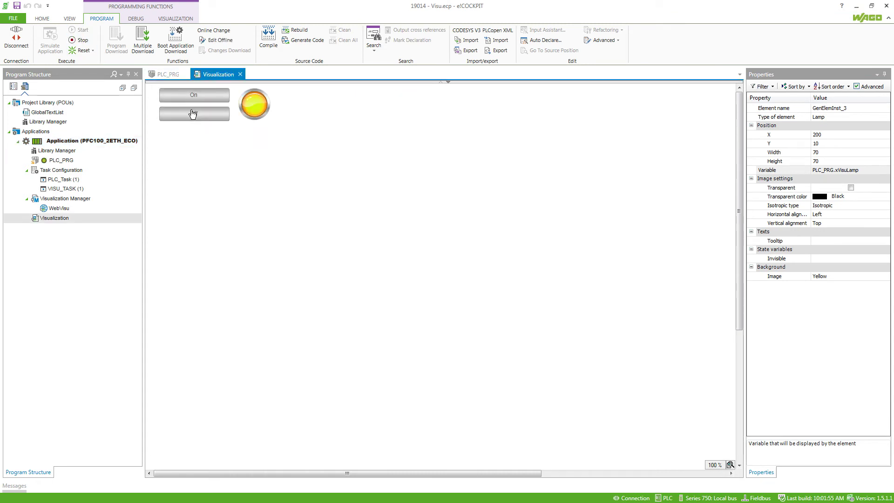
left_click(192, 114)
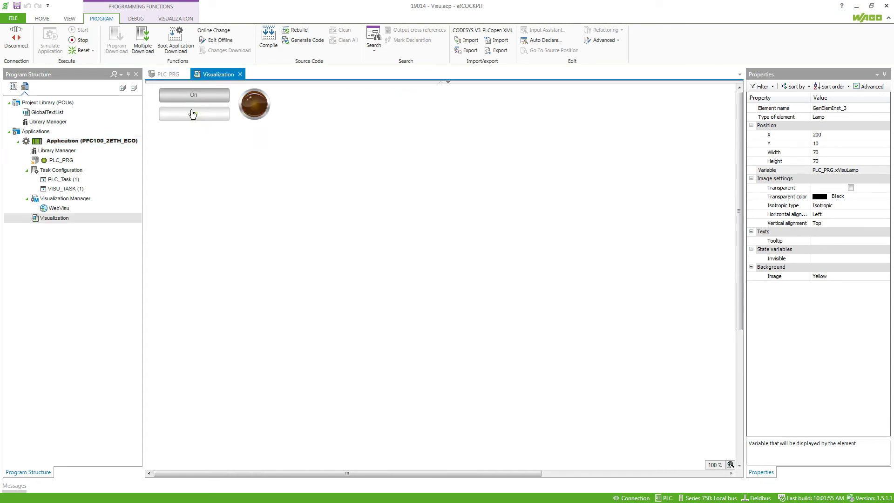
left_click(208, 74)
left_click_drag(277, 103, 470, 275)
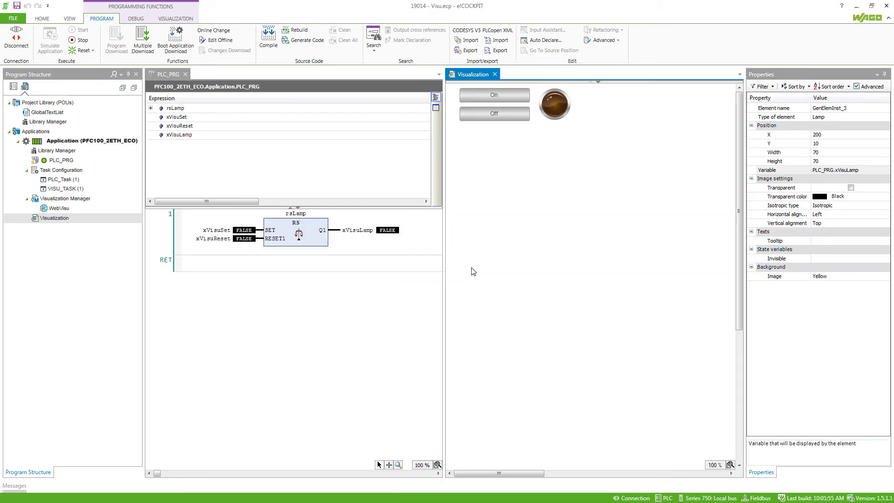
left_click(491, 95)
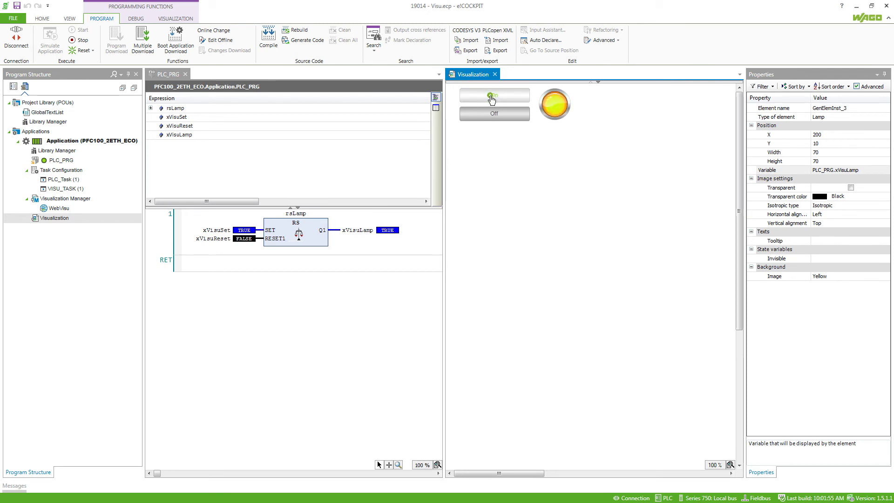
left_click(492, 97)
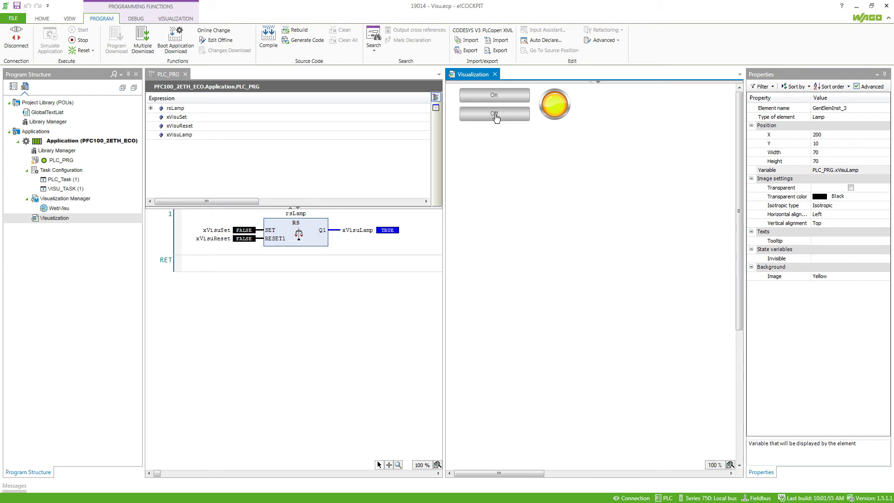
left_click(494, 115)
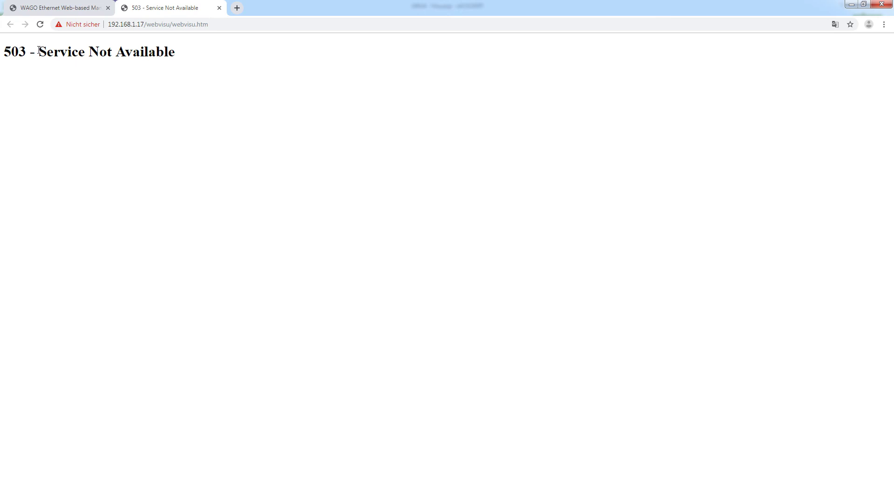
- Switch to the controller's Web-based Management page
left_click(46, 10)
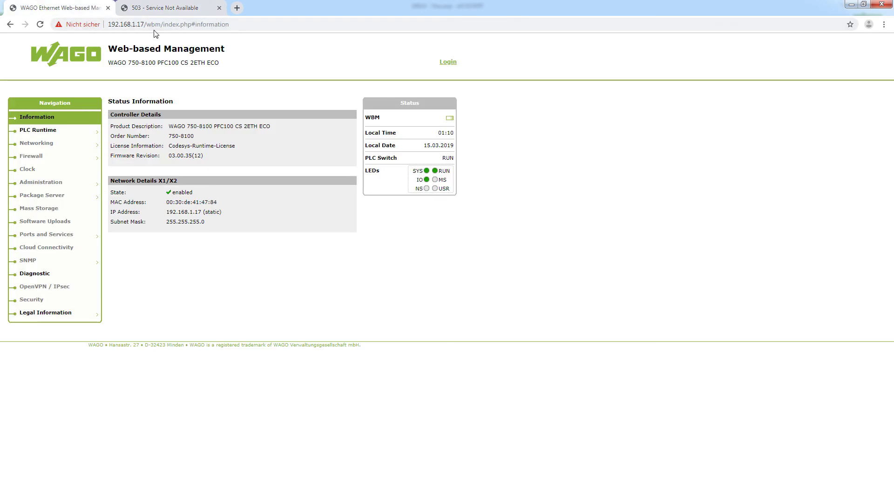
- Open Ports and Services > PLC Runtime Services and log in with the admin password
mouse_move(79, 234)
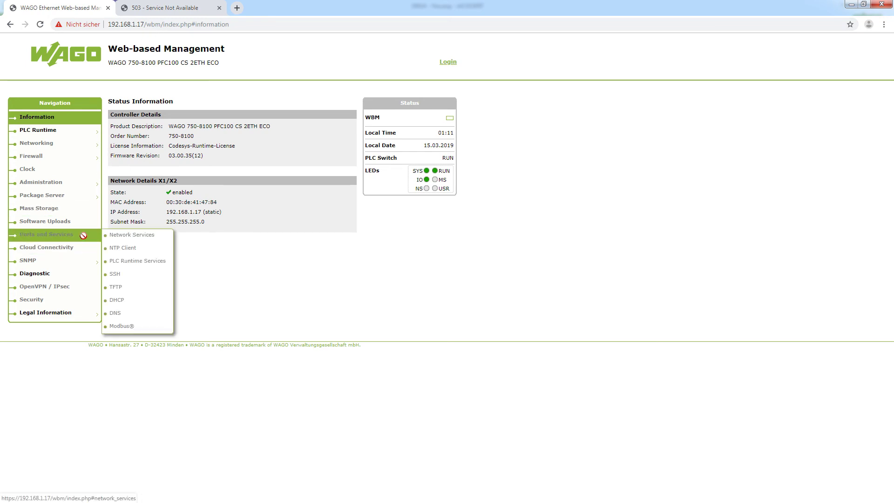
left_click(143, 261)
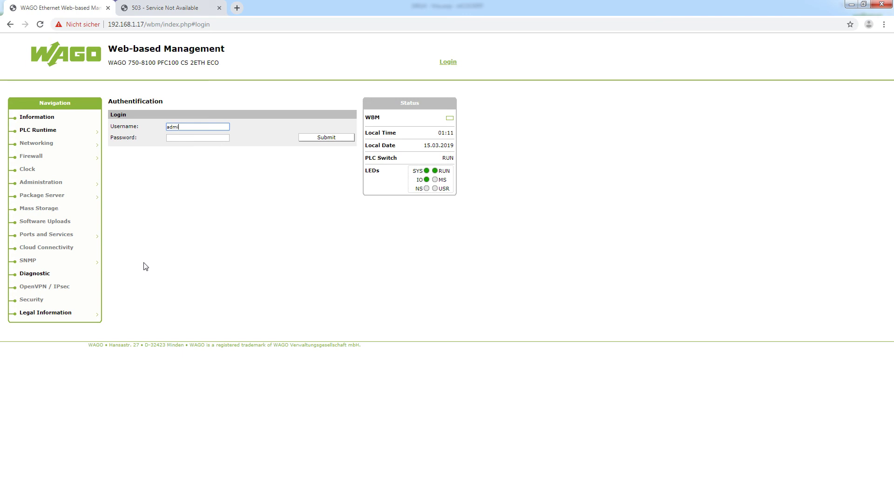
key("Tab")
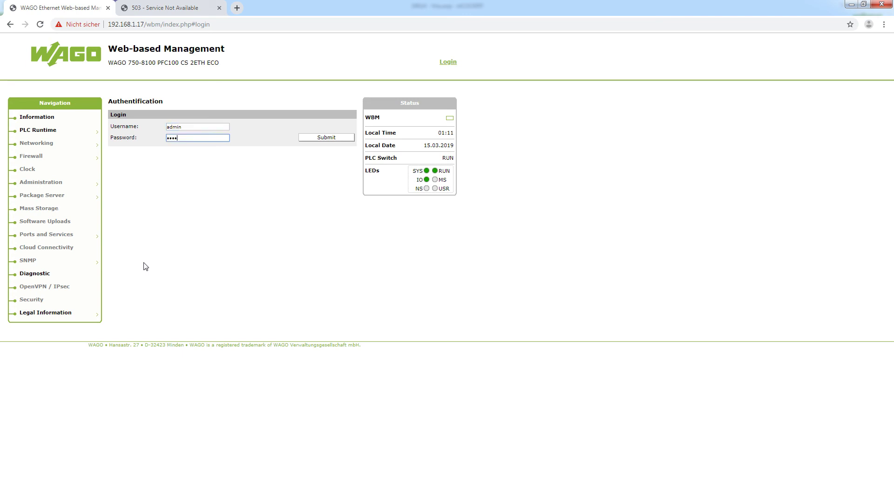
type("wago")
left_click(334, 138)
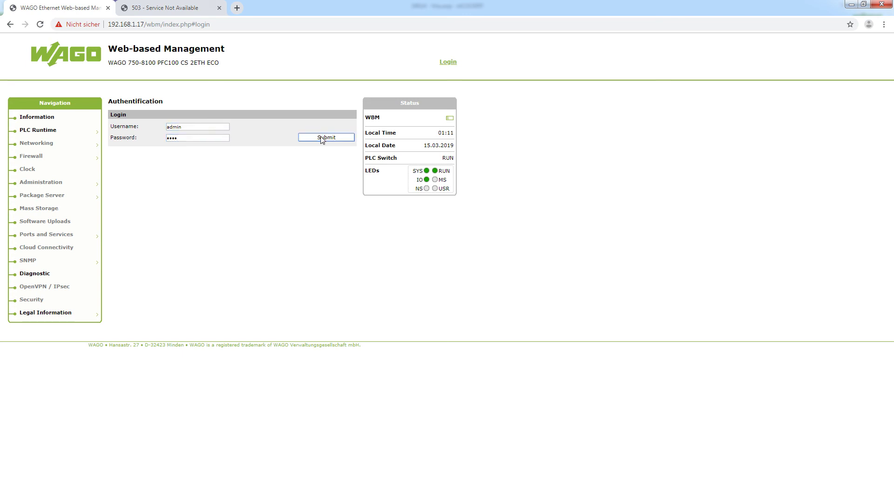
left_click(526, 82)
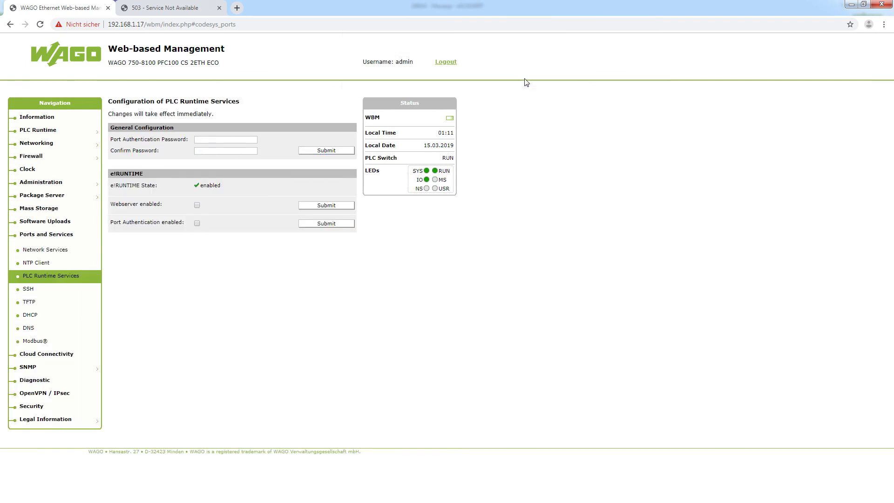
- Enable and submit 'Webserver enabled', then reload the webvisu page
left_click(198, 206)
left_click(310, 207)
left_click(182, 8)
left_click(179, 22)
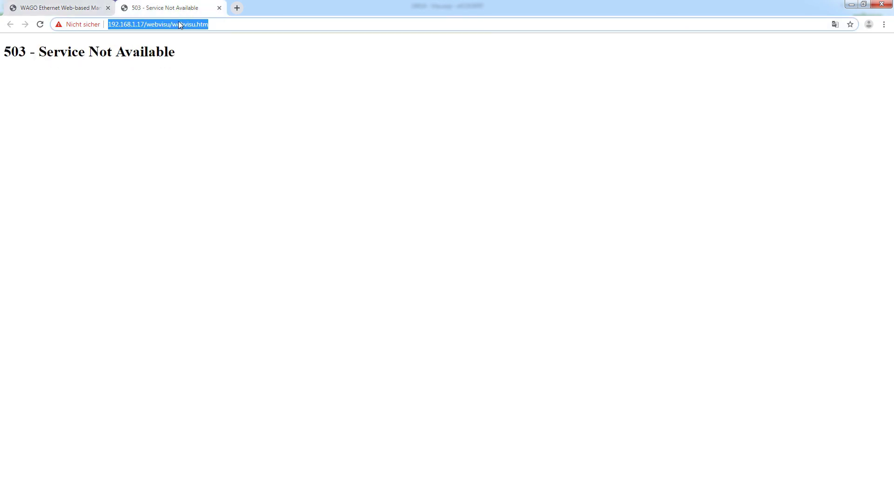
key("Return")
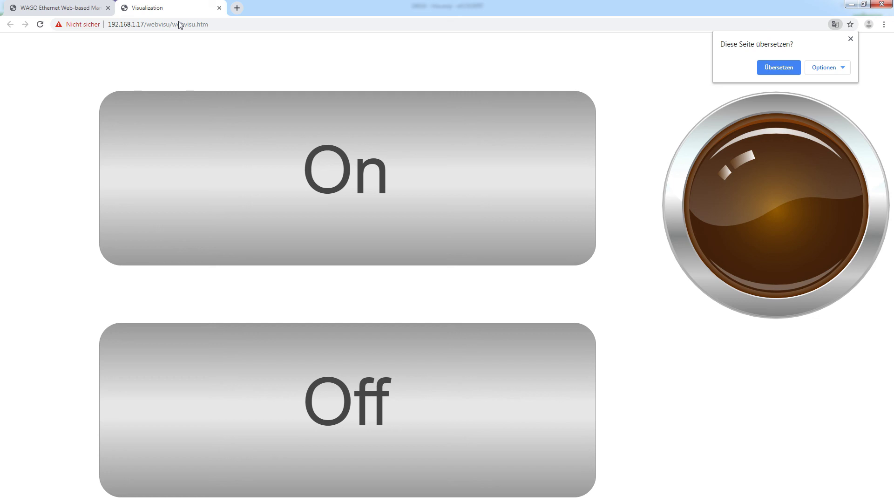
- In the browser WebVisu, press On to light the lamp, then Off to turn it dark
left_click(203, 158)
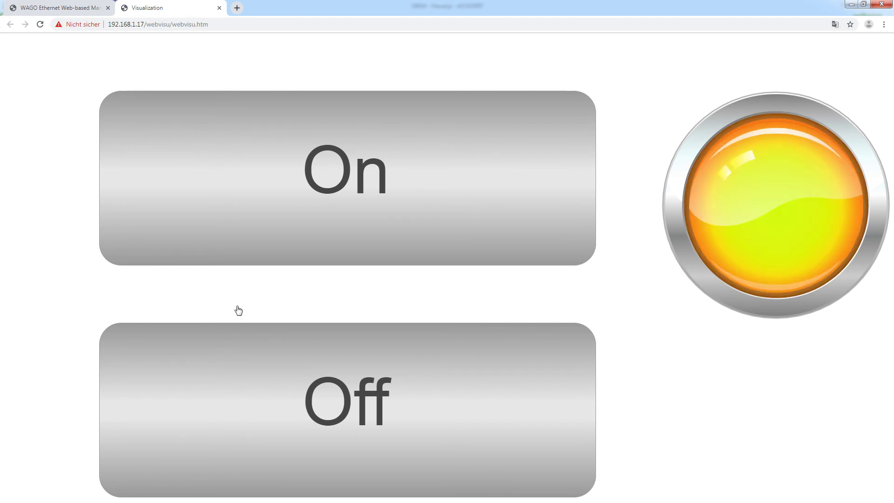
left_click(246, 352)
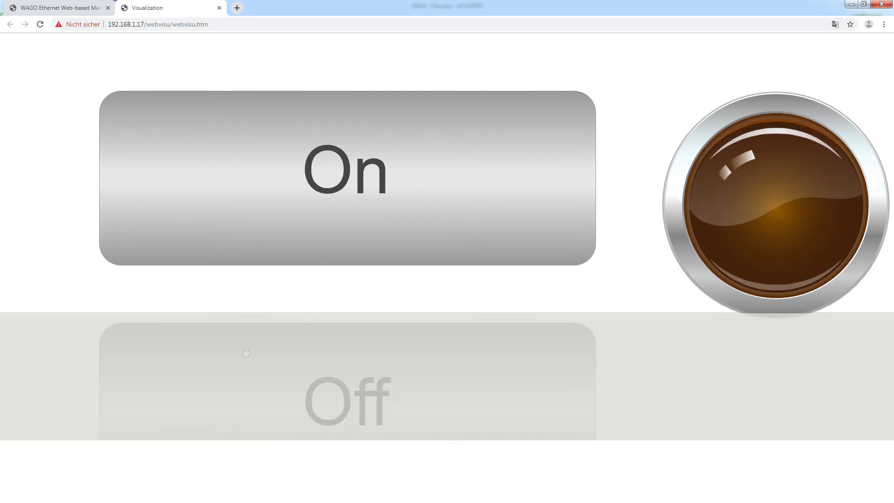